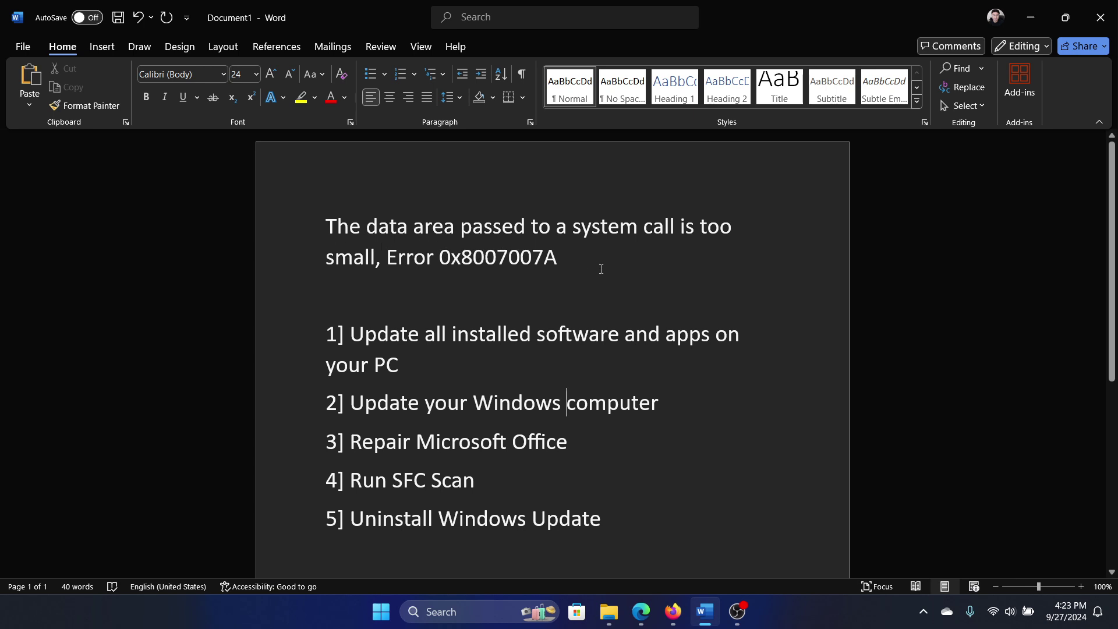
Step: Run Get updates from the Microsoft Store Library, then close the Store
left_click(620, 277)
left_click(577, 612)
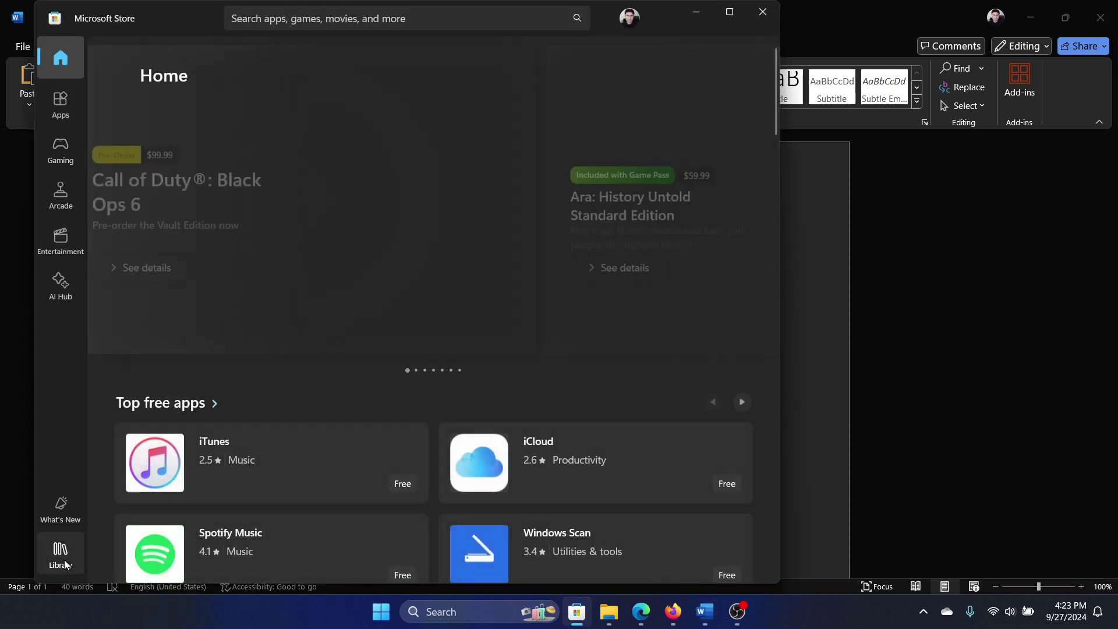
left_click(61, 560)
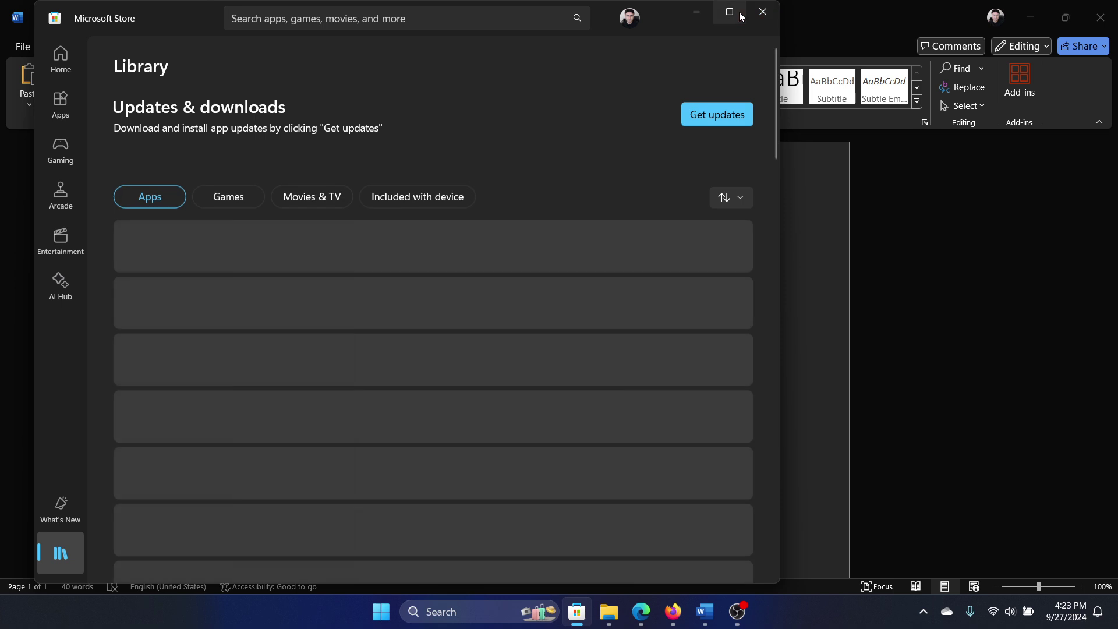
left_click(734, 14)
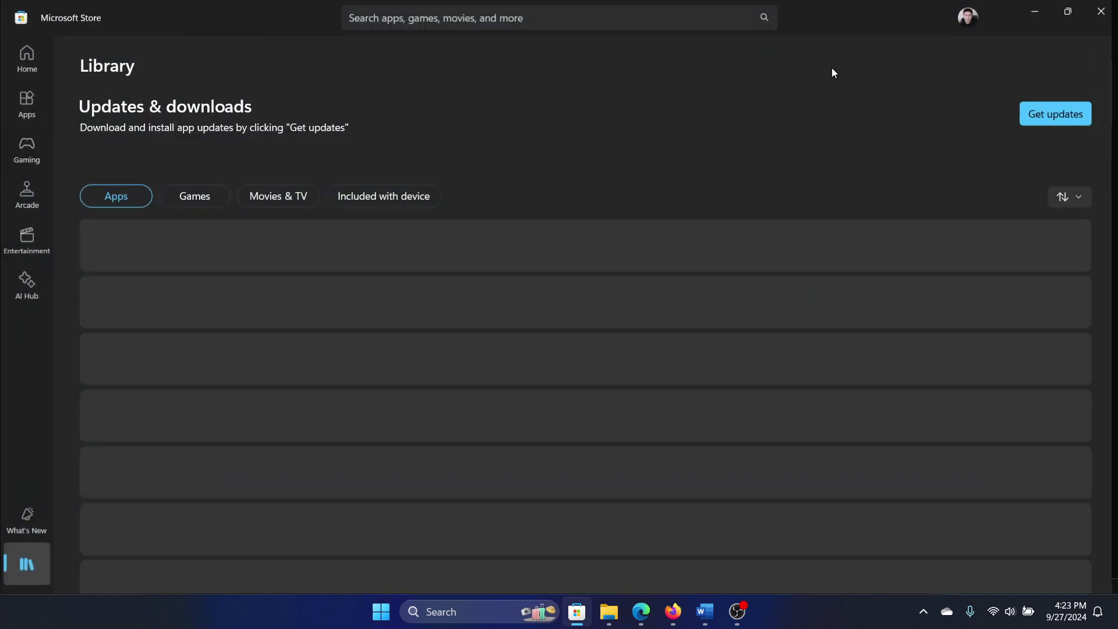
left_click(1065, 117)
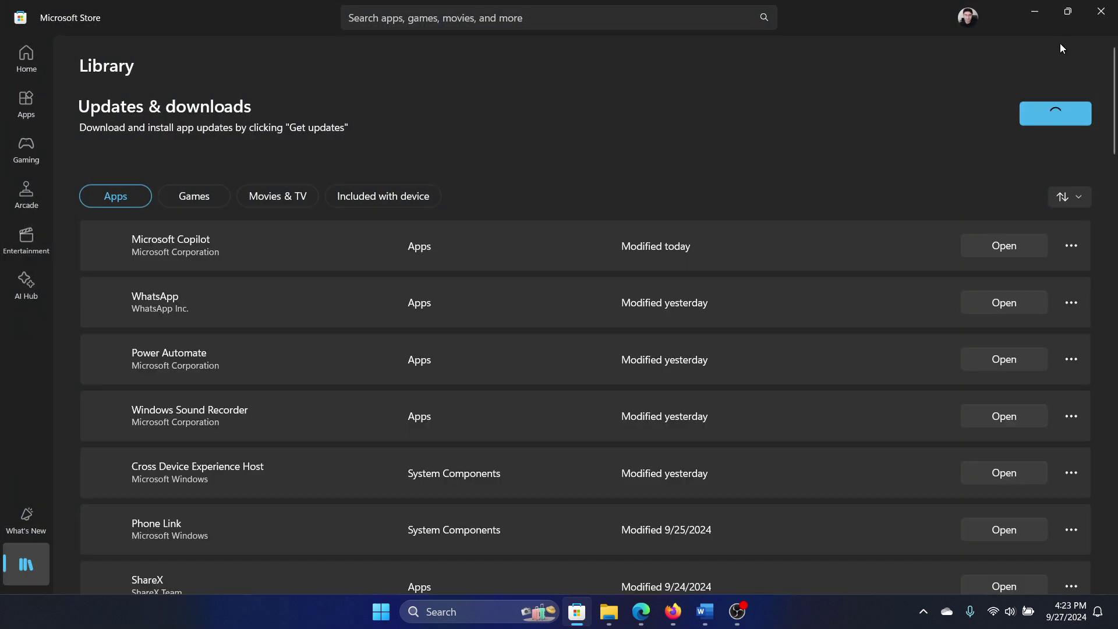
left_click(1101, 11)
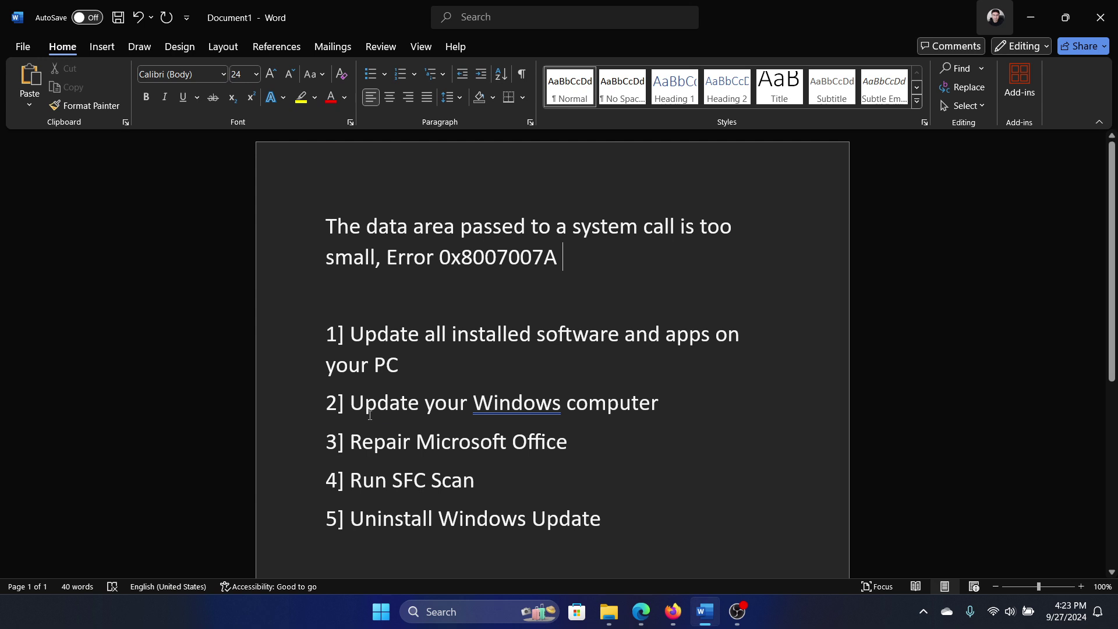
Step: Run Check for updates on the Windows Update settings page, then close Settings
left_click_drag(350, 404, 676, 399)
left_click(676, 400)
right_click(387, 617)
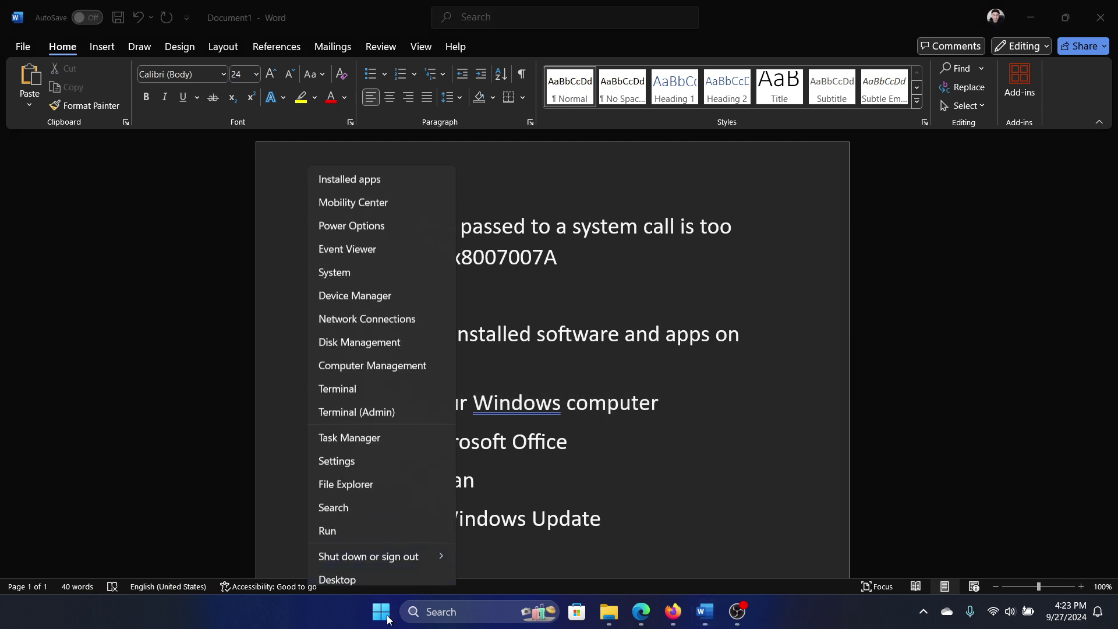
left_click(403, 458)
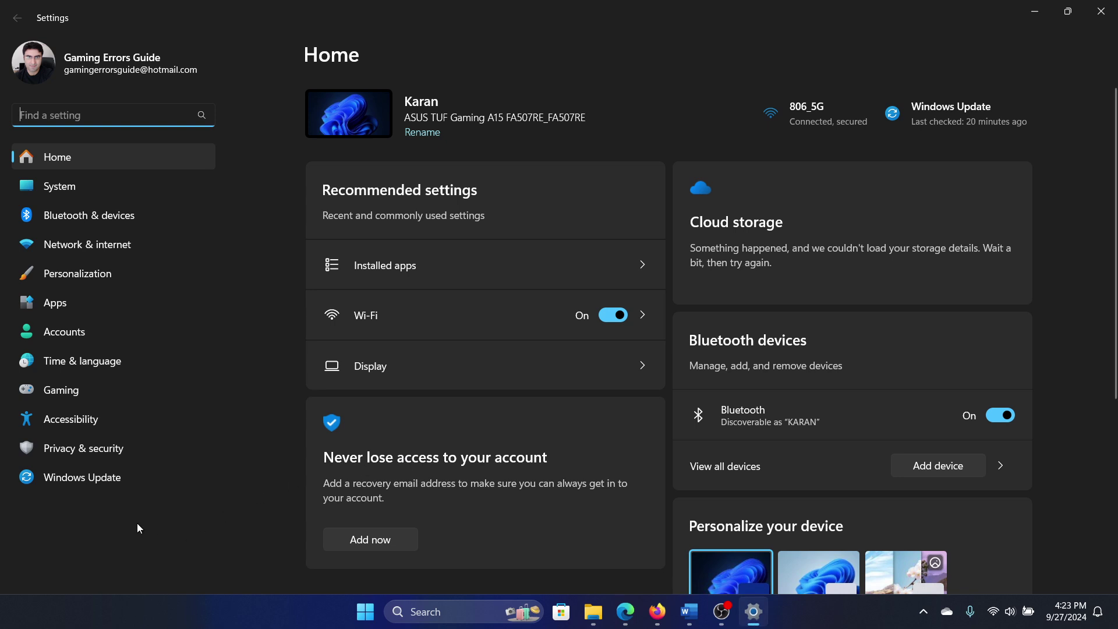
left_click(106, 477)
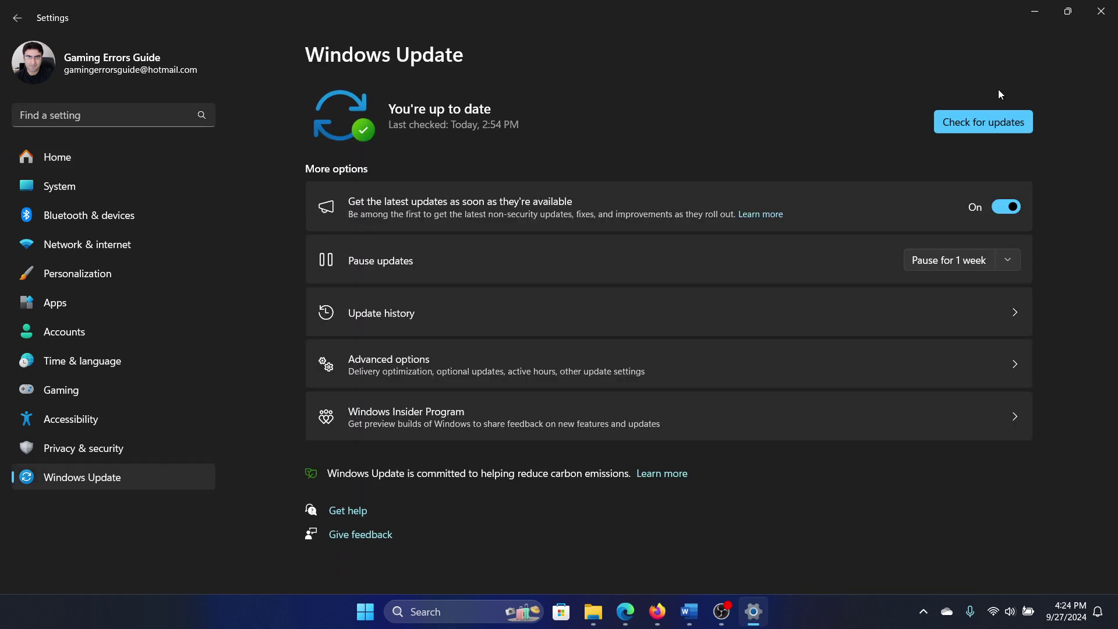
left_click(1005, 123)
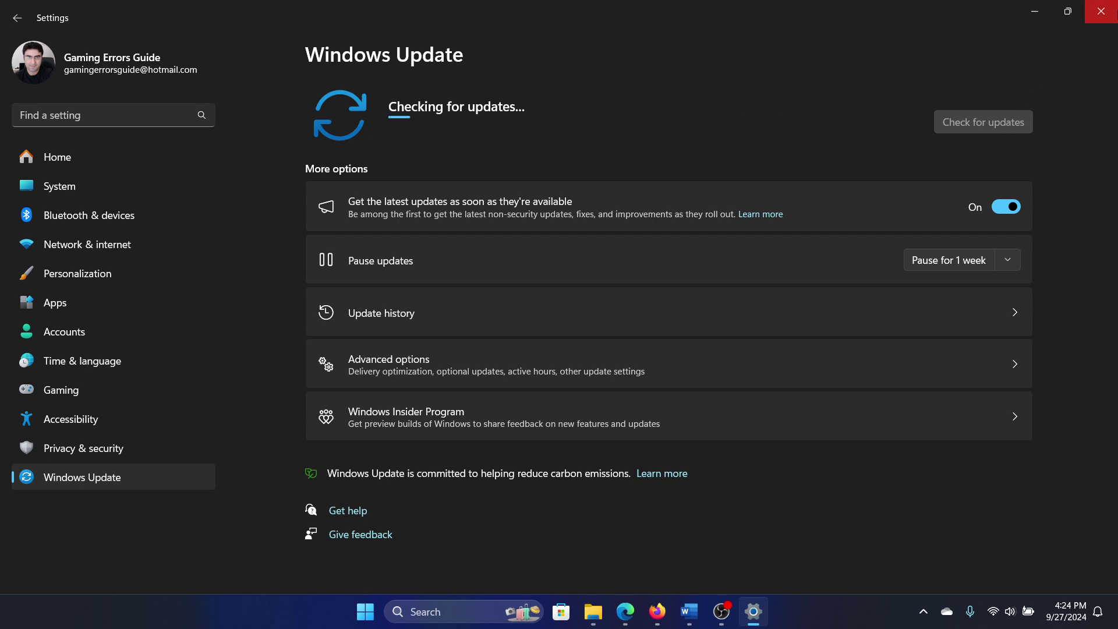
left_click(1102, 11)
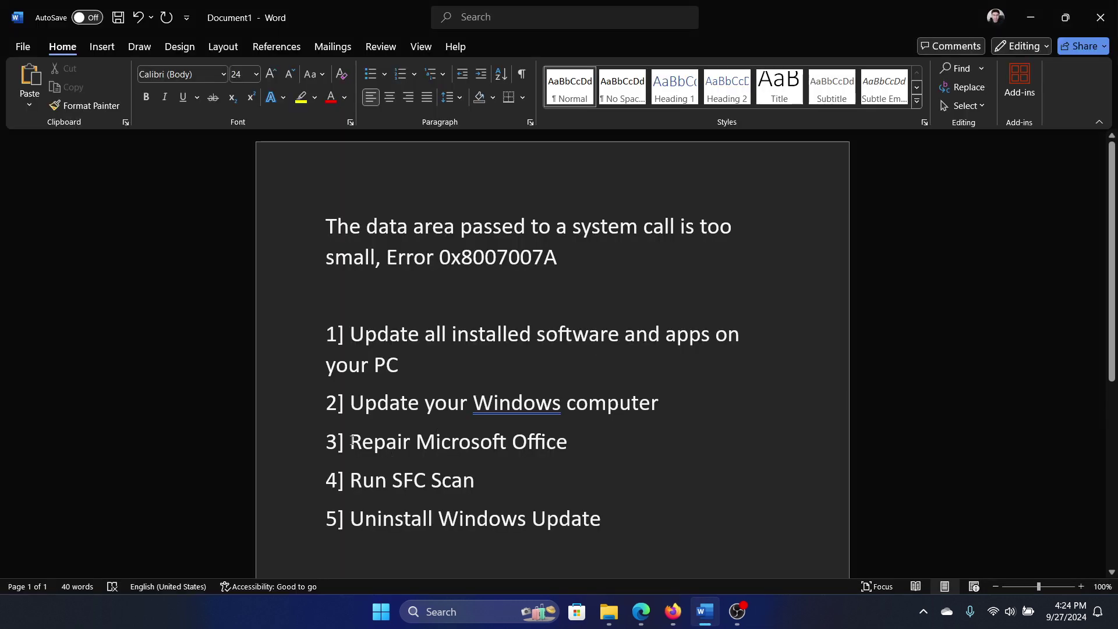
Step: In Settings' Installed apps, choose Modify for Microsoft Office Home and Student 2021
left_click_drag(353, 442, 669, 442)
left_click(478, 481)
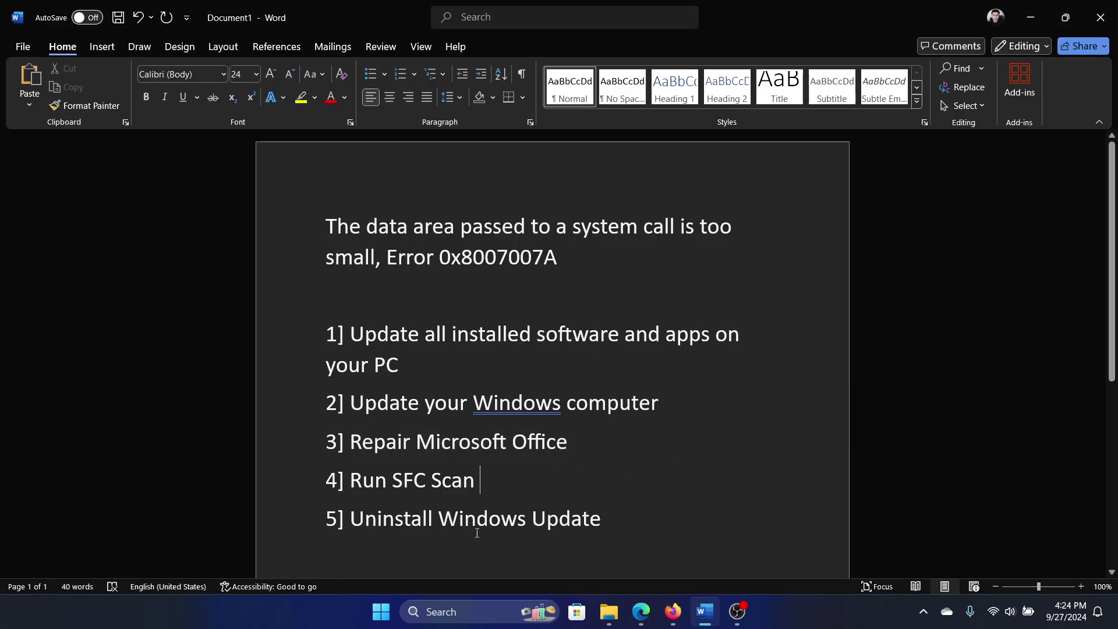
right_click(381, 611)
left_click(407, 452)
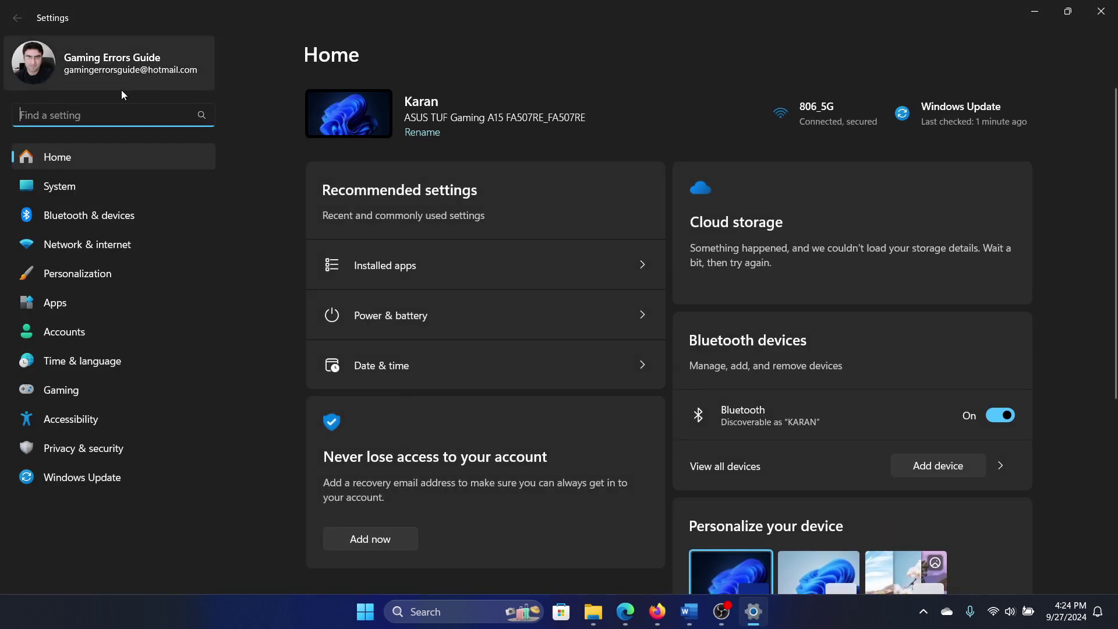
left_click(117, 314)
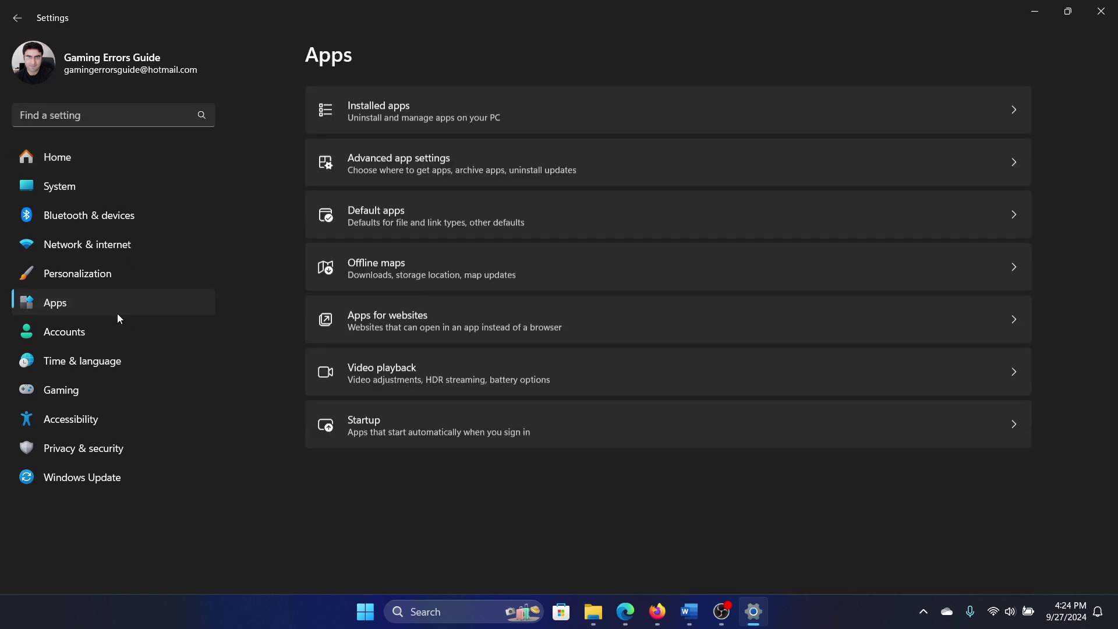
left_click(474, 107)
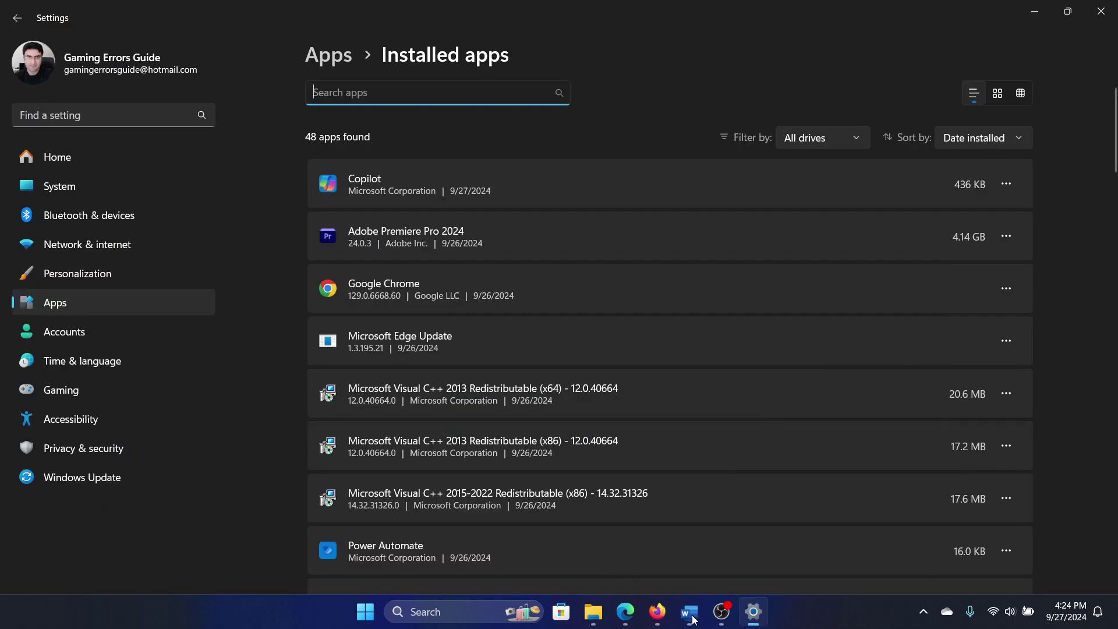
scroll(747, 377, "down", 1)
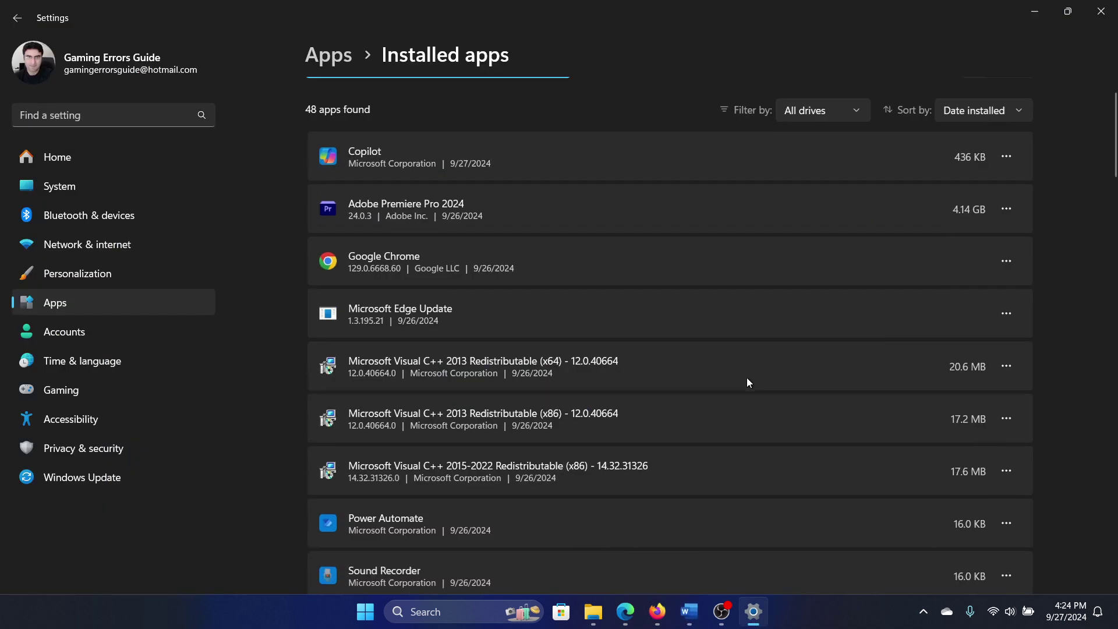
scroll(747, 378, "down", 10)
scroll(747, 378, "down", 10)
scroll(747, 379, "up", 3)
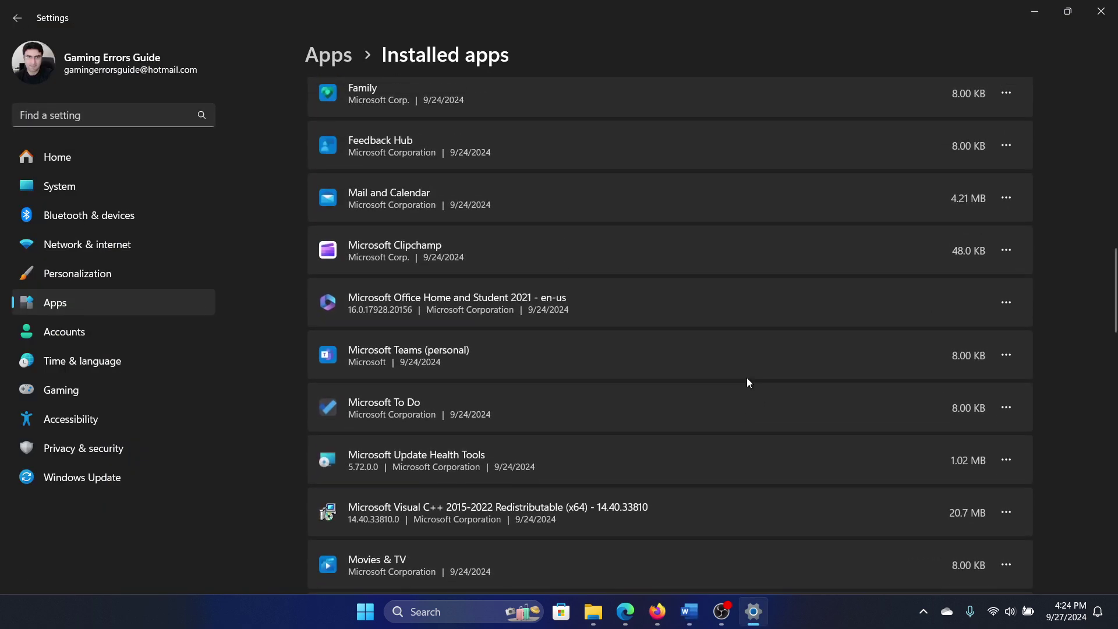
left_click(1006, 303)
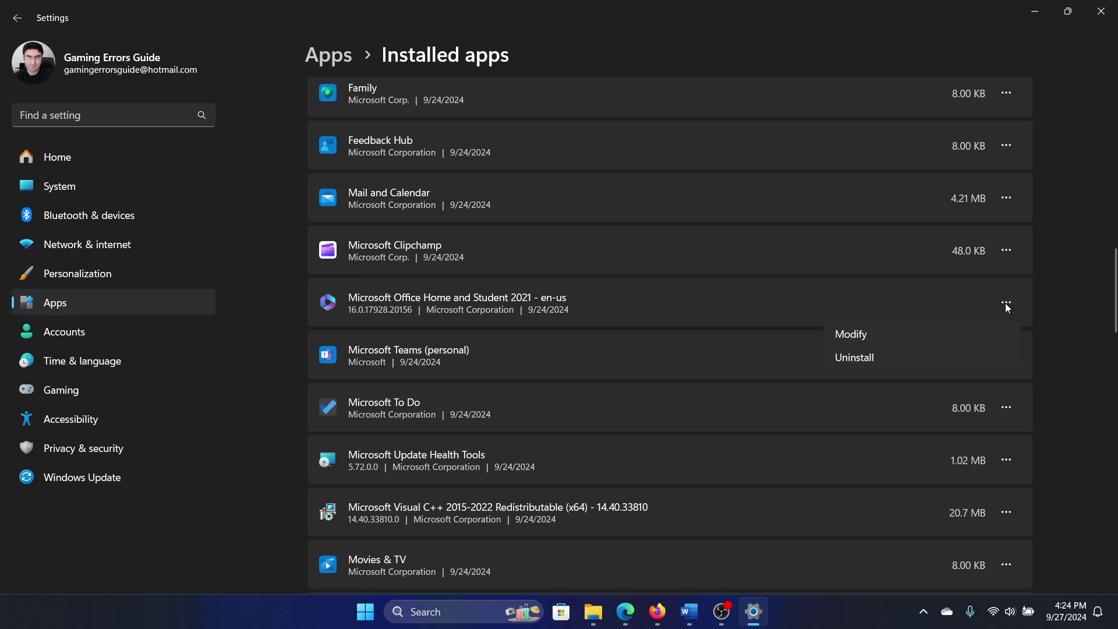
left_click(852, 335)
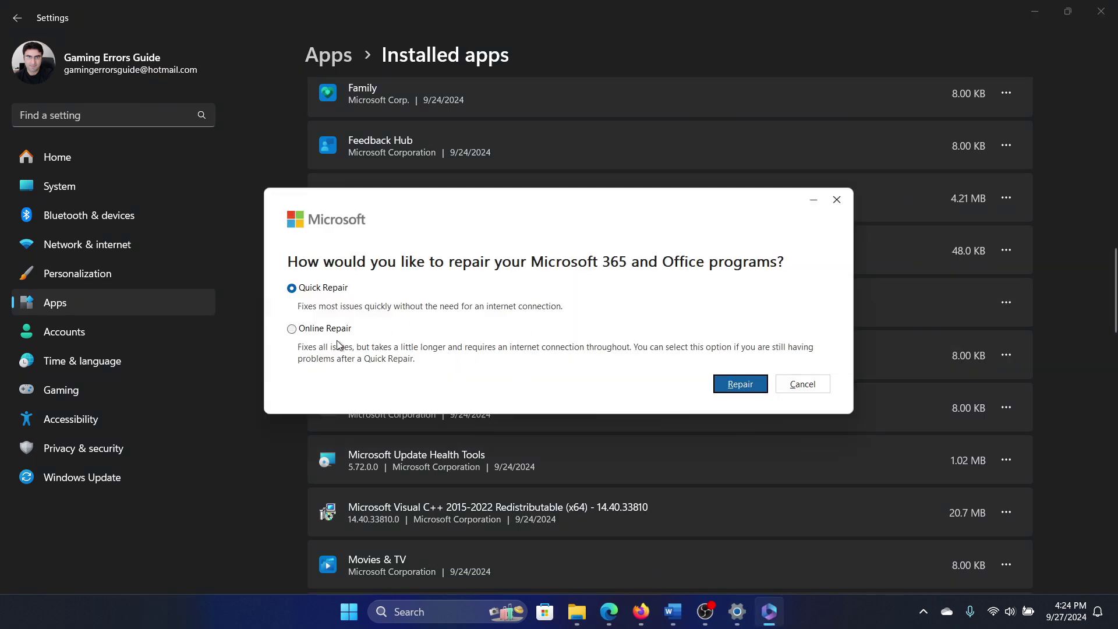
Step: Start an Online Repair of Office, confirm it, and return to Word
left_click(338, 329)
left_click(725, 390)
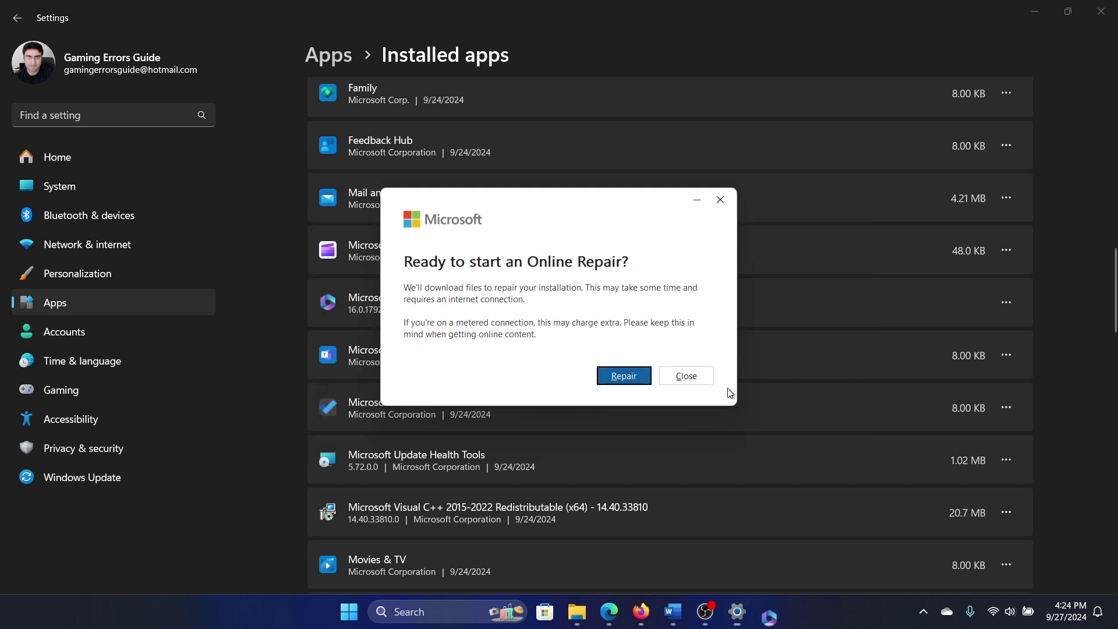
left_click(611, 374)
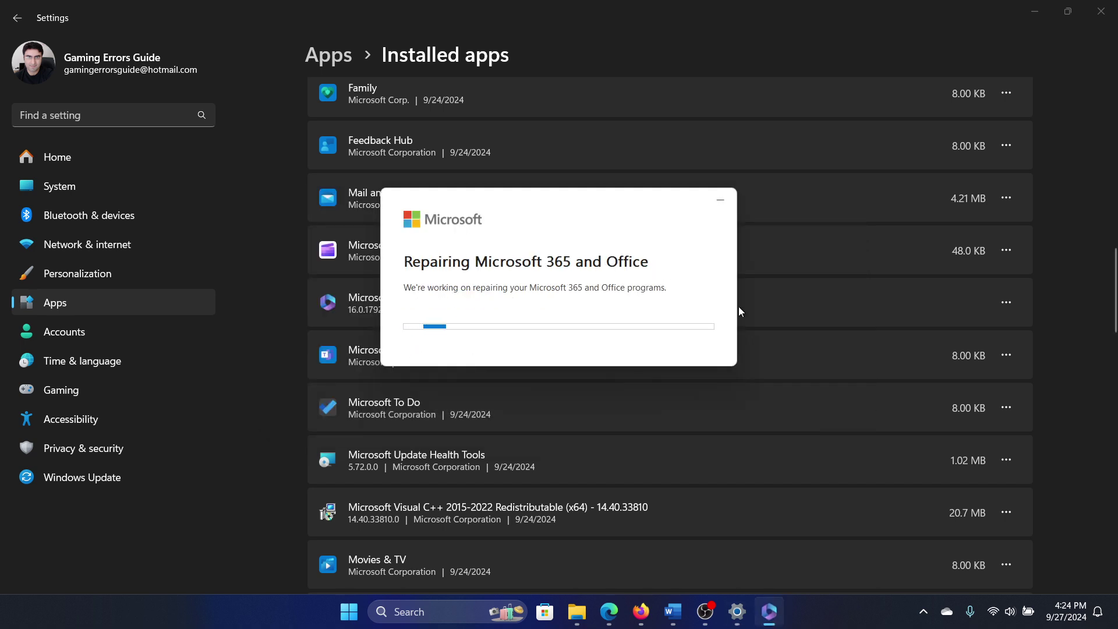
left_click(672, 611)
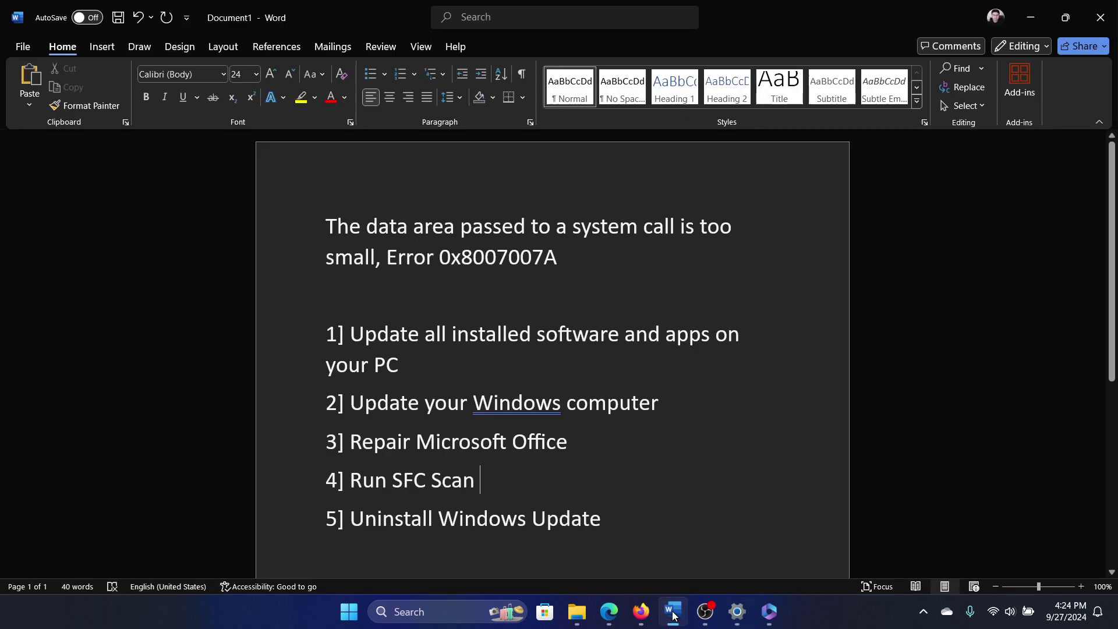
Step: Run sfc /scannow in an administrator Command Prompt
left_click(440, 602)
type("com")
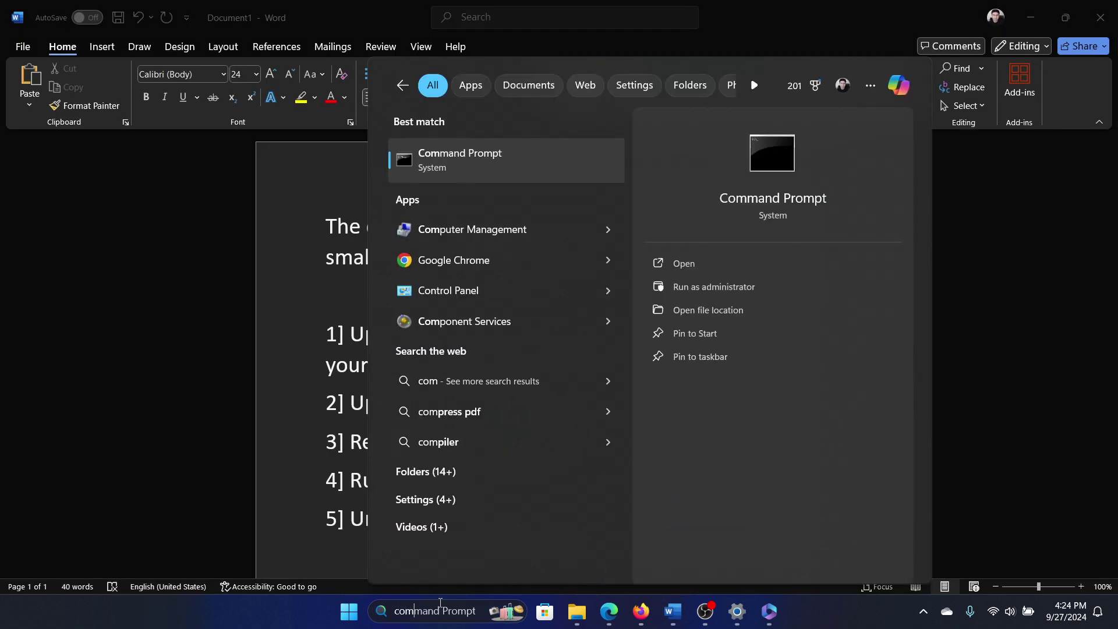
left_click(760, 288)
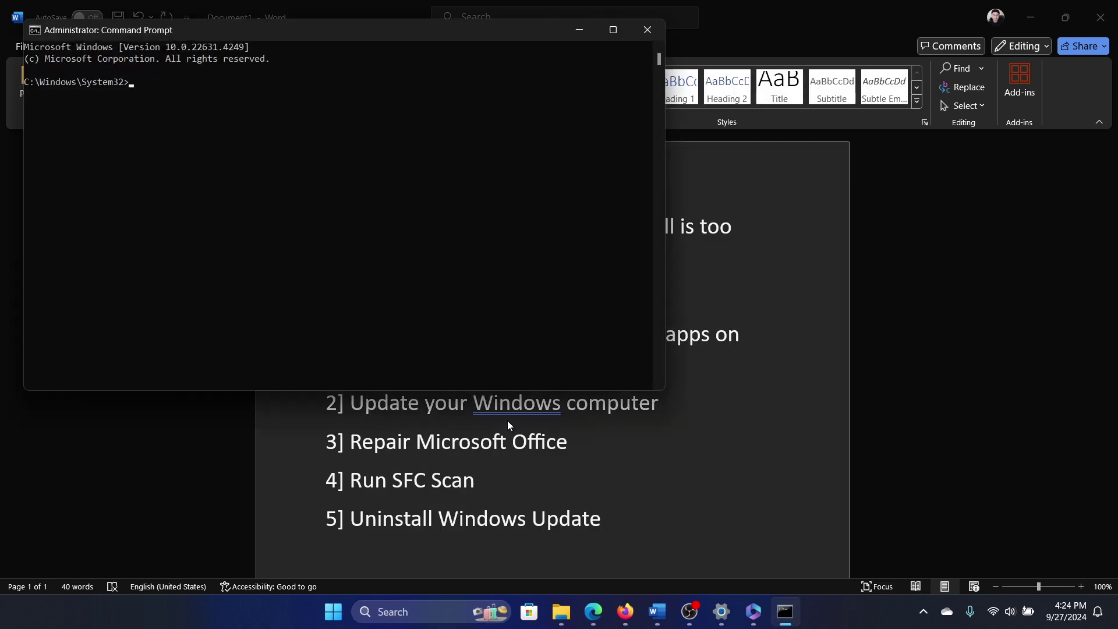
type("sfc /scann")
type("ow")
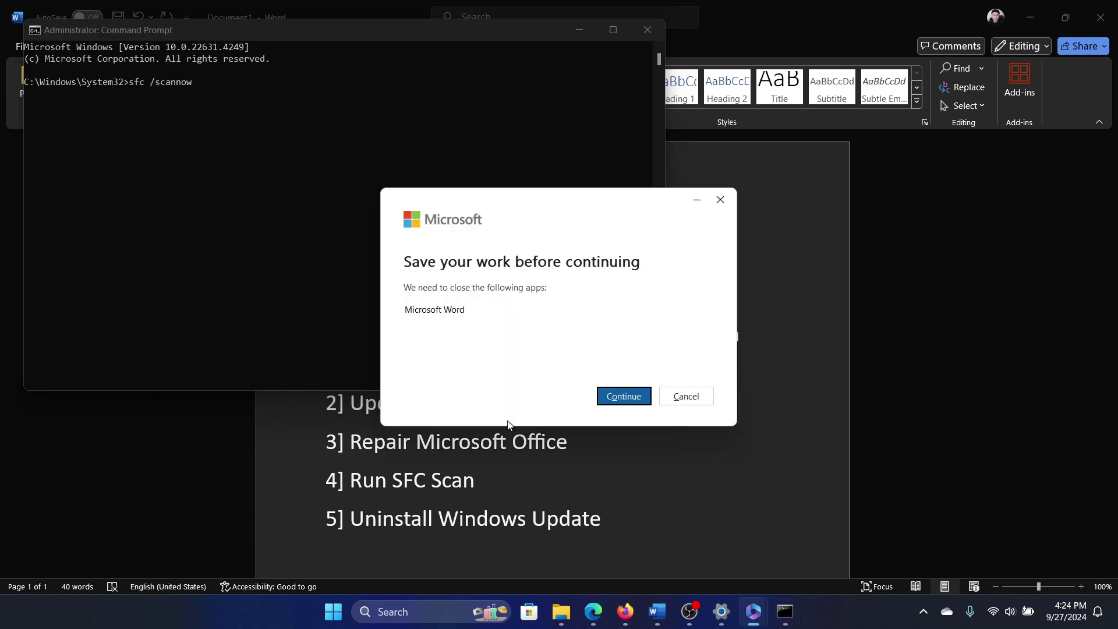
key("Return")
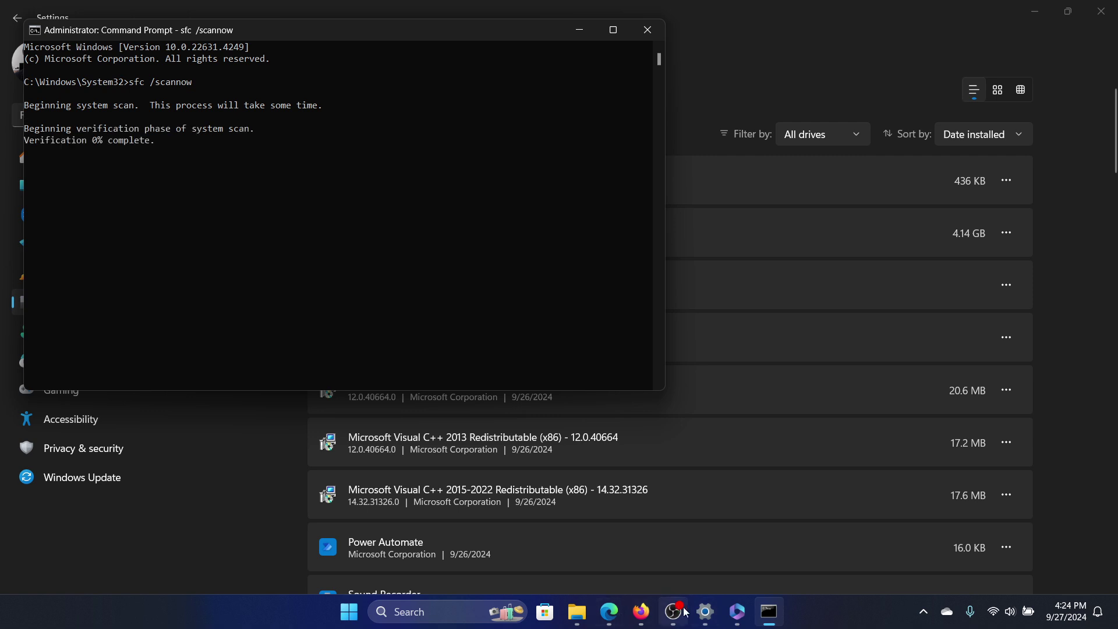
left_click(259, 501)
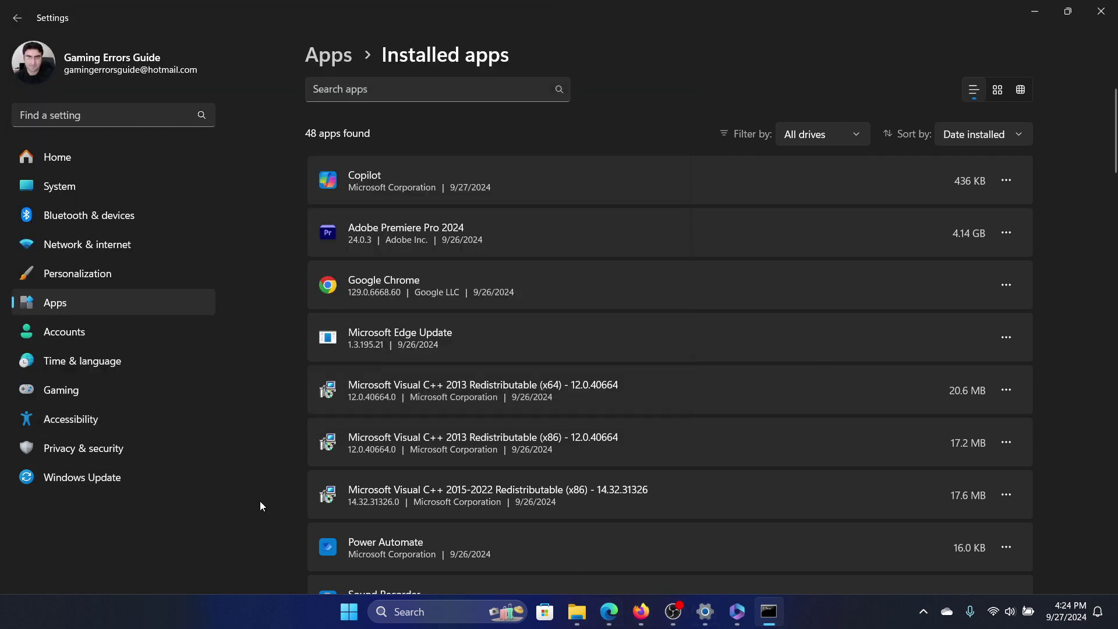
left_click(463, 603)
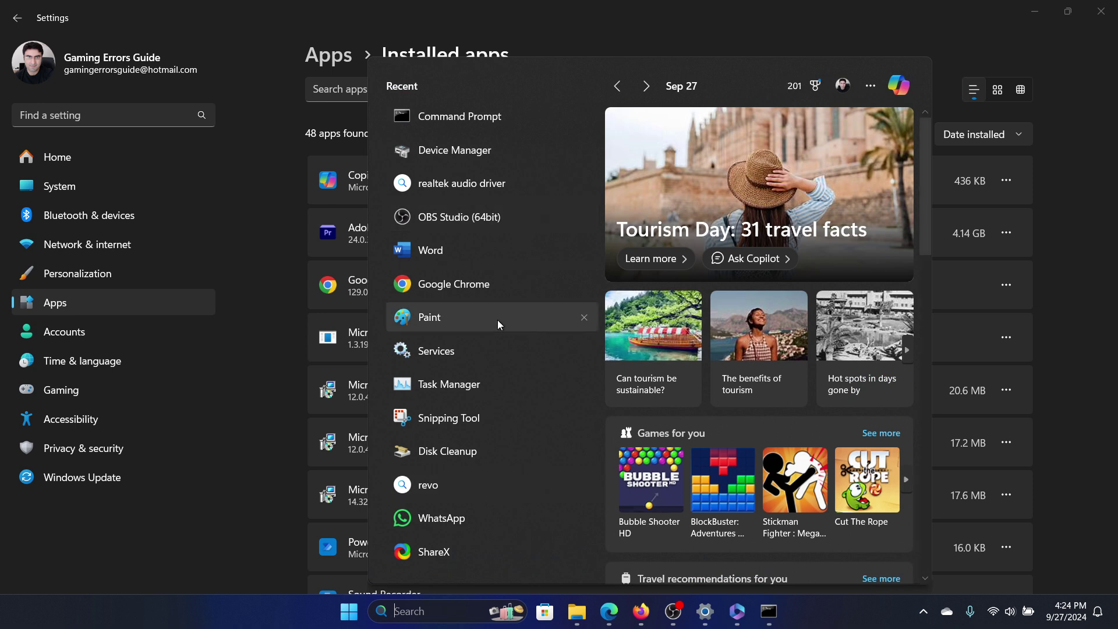
left_click(243, 510)
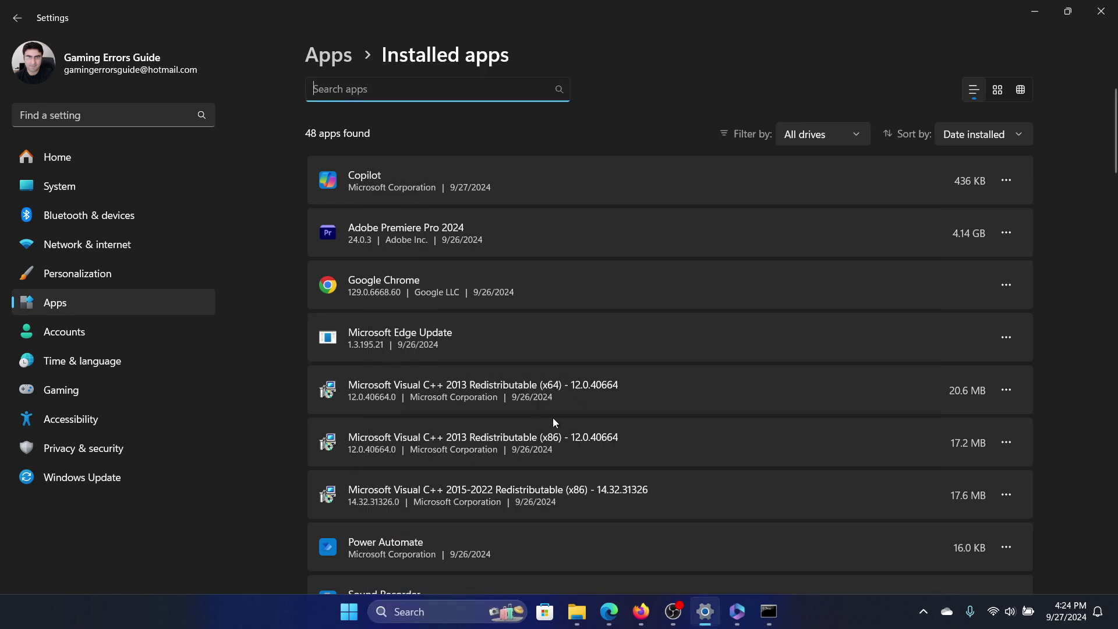